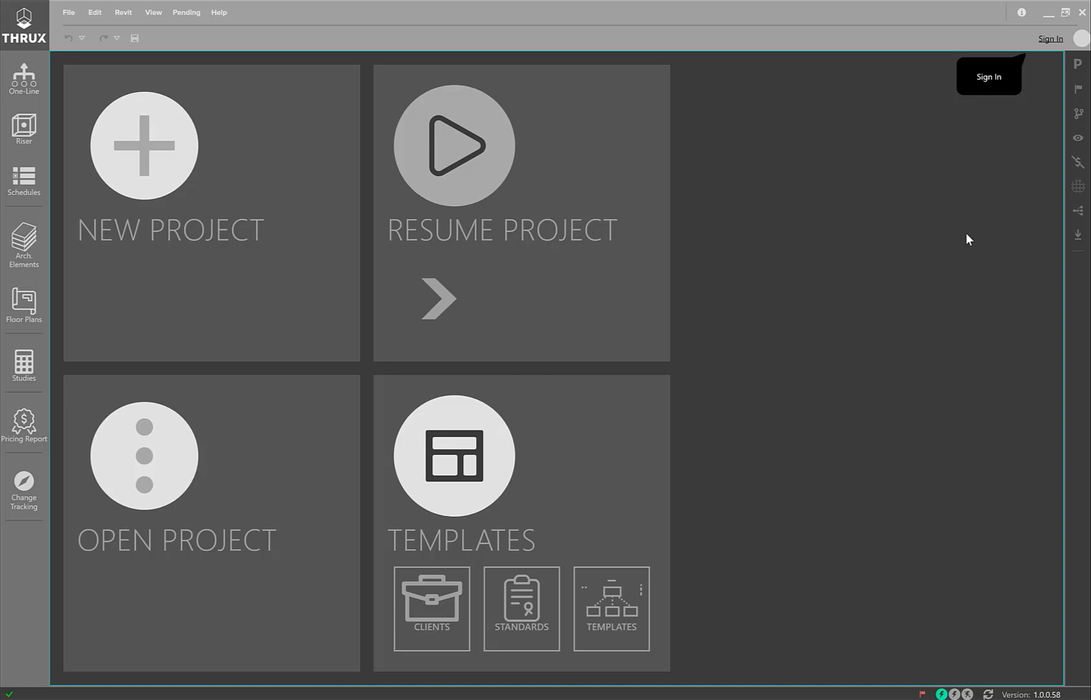
Sign in to the account with its email address and password
{"action": "left_click", "coordinate": [1051, 39]}
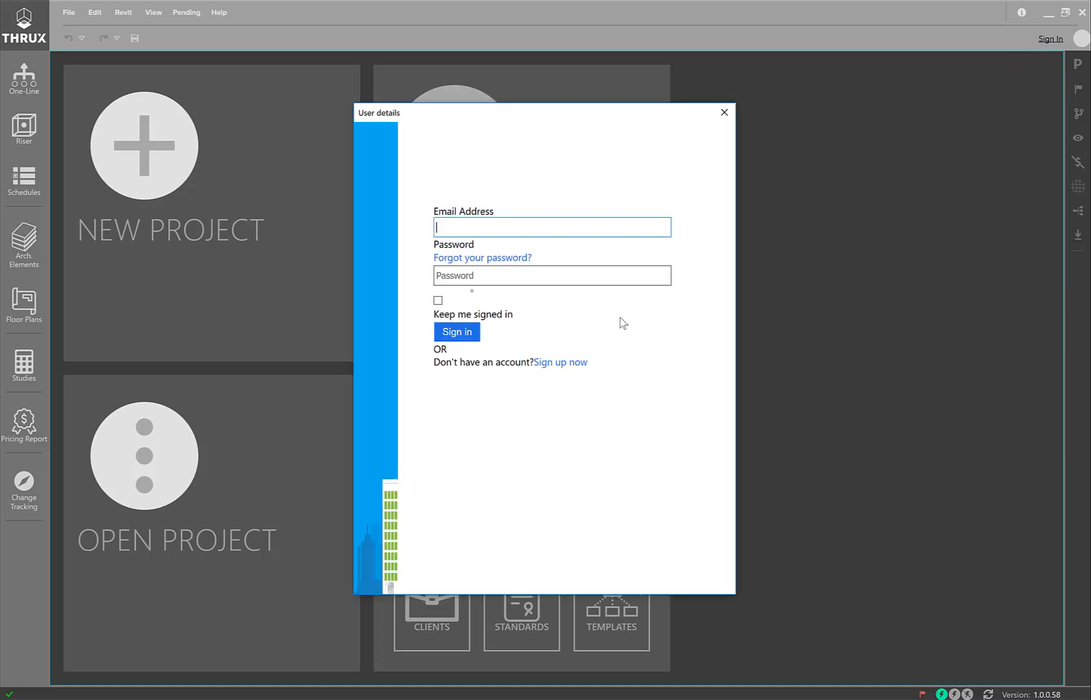
{"action": "key", "text": "Tab"}
{"action": "type", "text": "••••••••••"}
{"action": "left_click", "coordinate": [461, 334]}
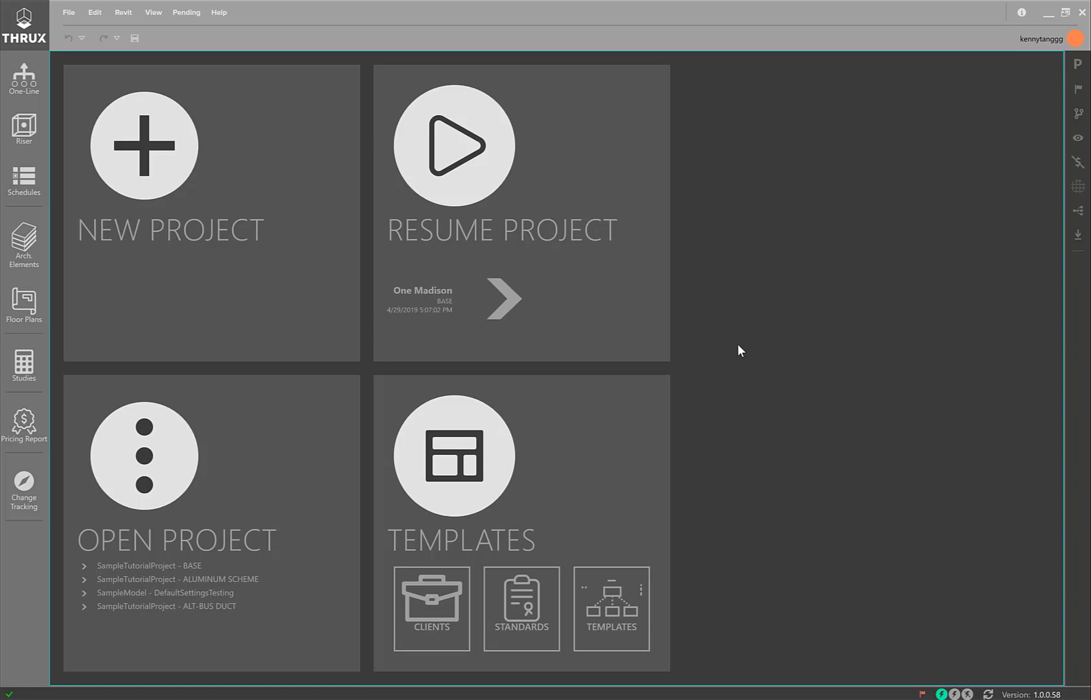
Set up a new project named TutorialProject that uses the 2014 NEC code
{"action": "left_click", "coordinate": [128, 174]}
{"action": "left_click", "coordinate": [215, 81]}
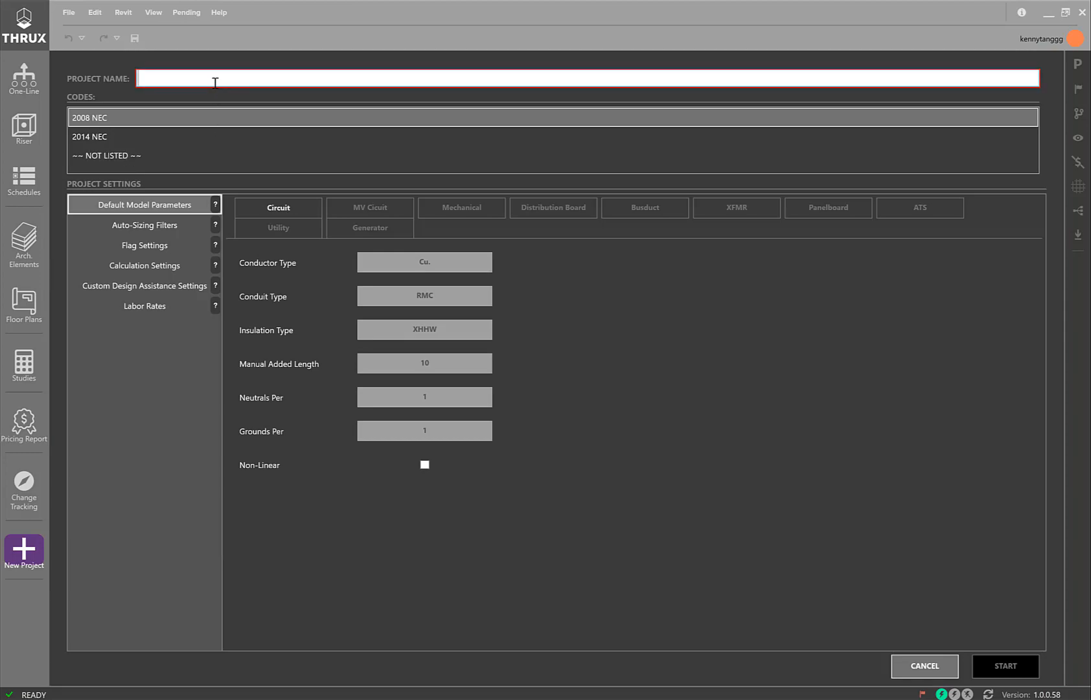
{"action": "type", "text": "Tuto"}
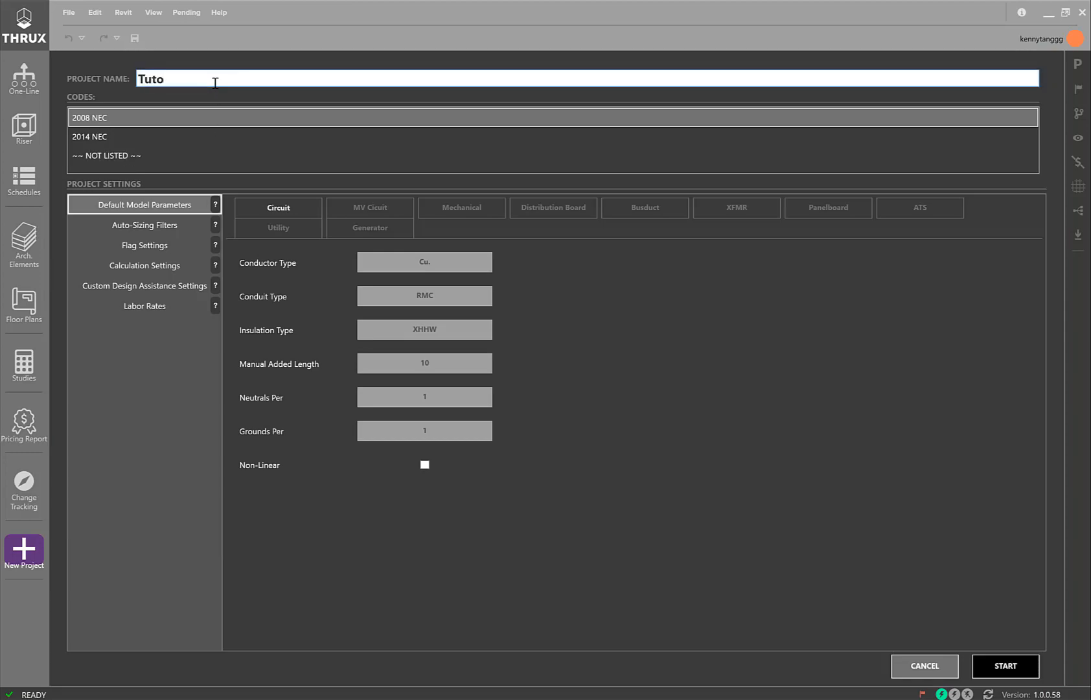
{"action": "type", "text": "rialProject"}
{"action": "left_click", "coordinate": [213, 136]}
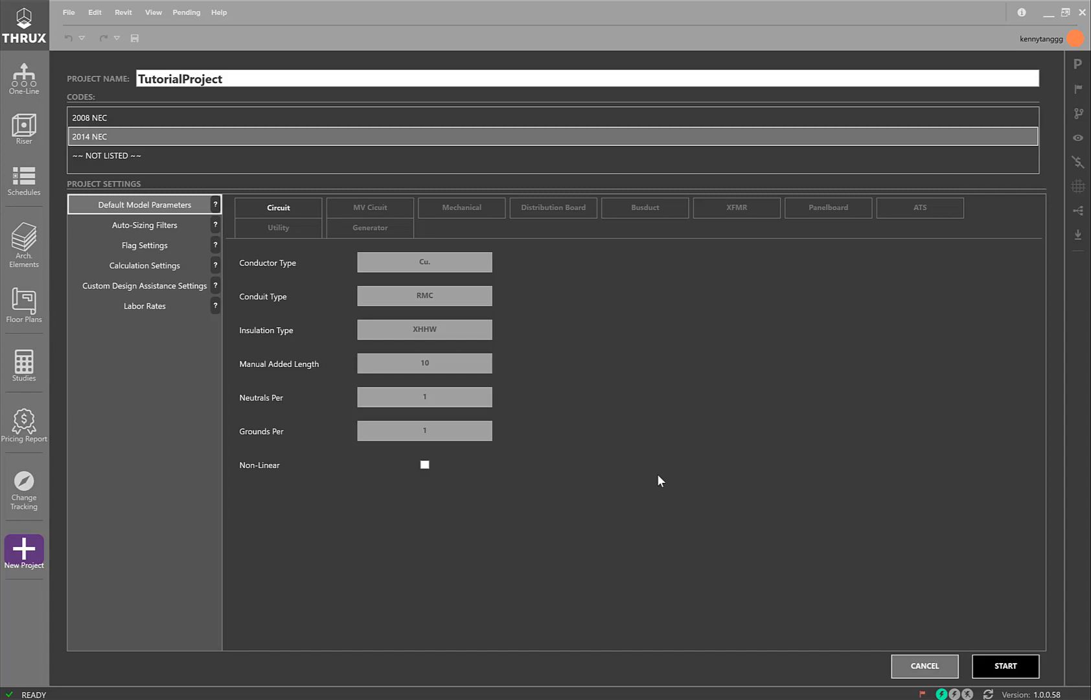
Review the project's default conductor types, cable and conduit auto-sizing filters, flag settings and calculation settings
{"action": "left_click", "coordinate": [472, 262]}
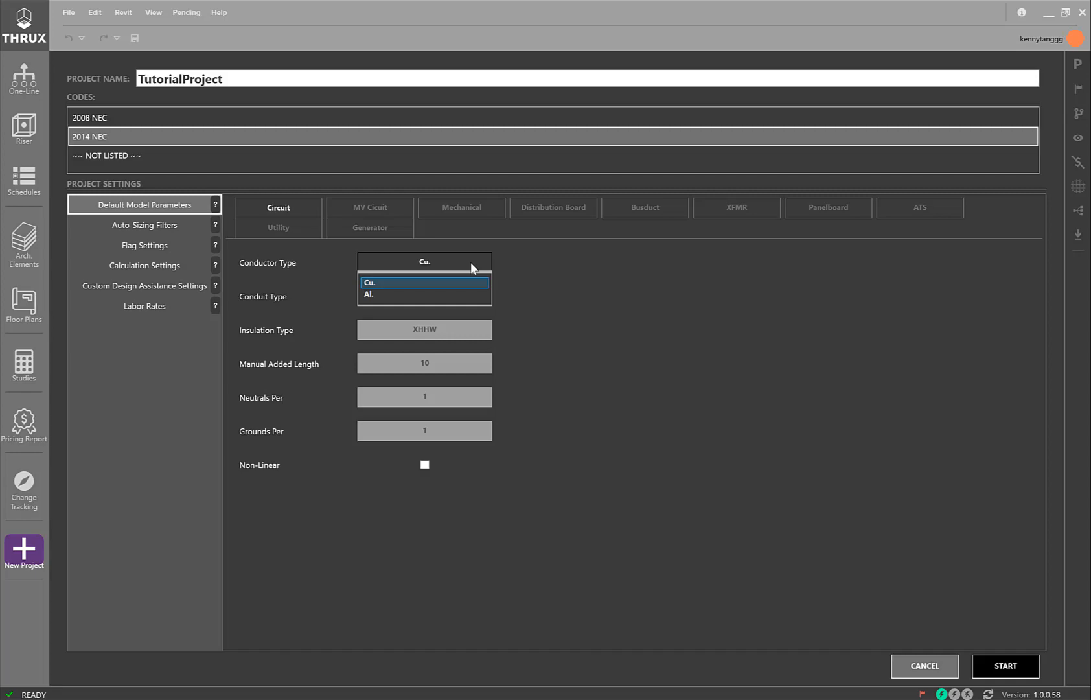
{"action": "left_click", "coordinate": [643, 439]}
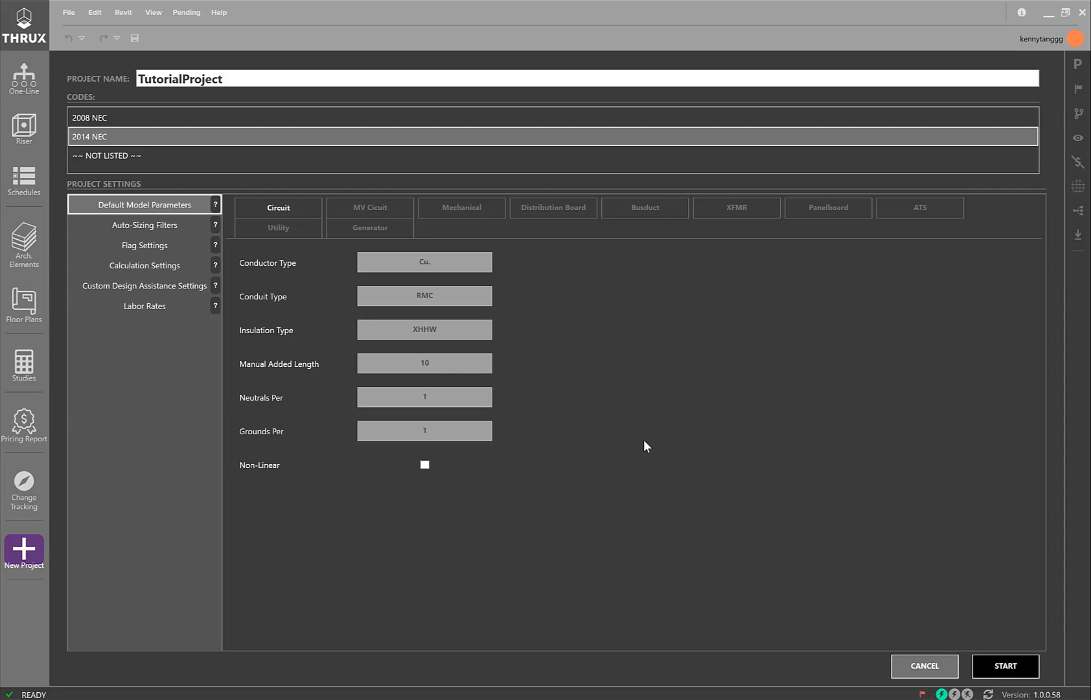
{"action": "left_click", "coordinate": [175, 232]}
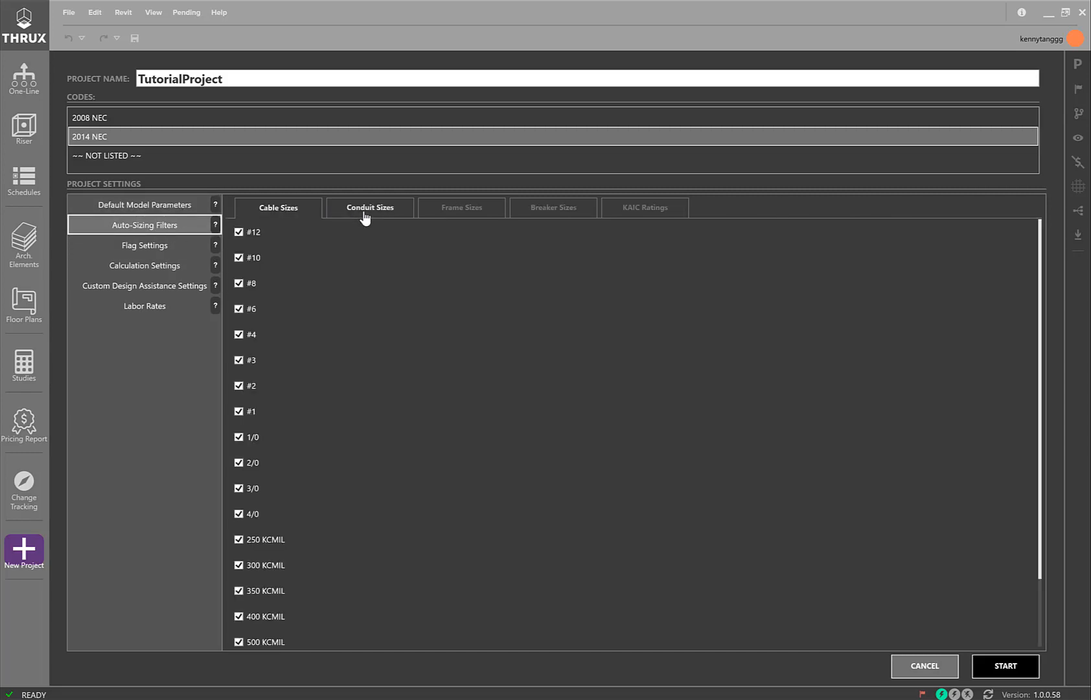
{"action": "scroll", "coordinate": [368, 271], "scroll_direction": "down", "scroll_amount": 1}
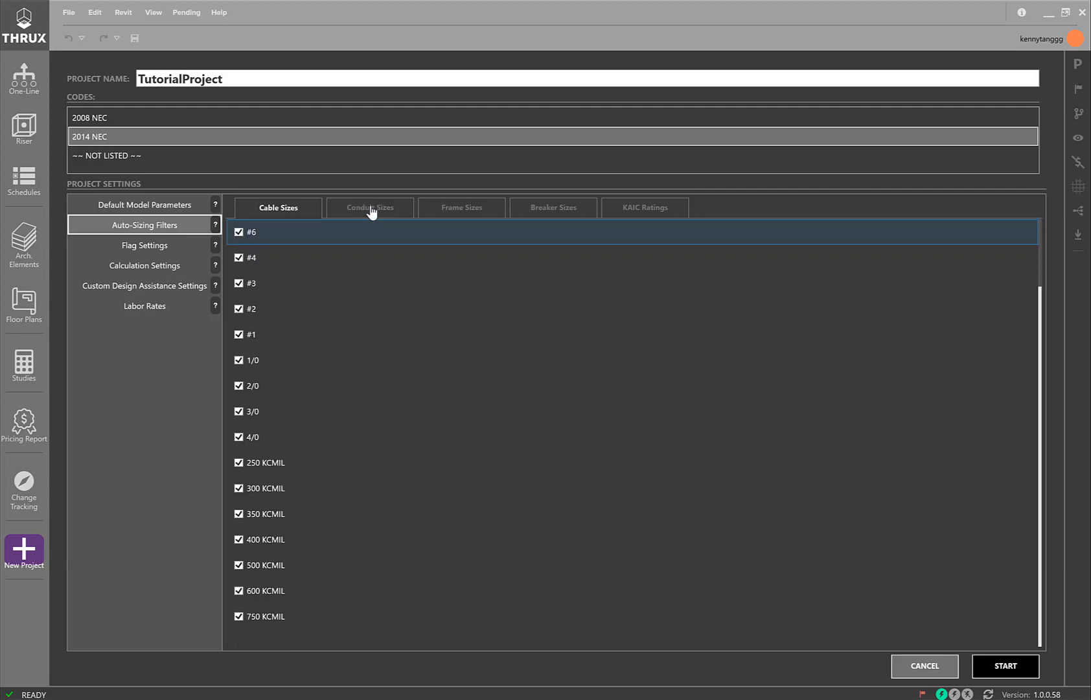
{"action": "left_click", "coordinate": [370, 209]}
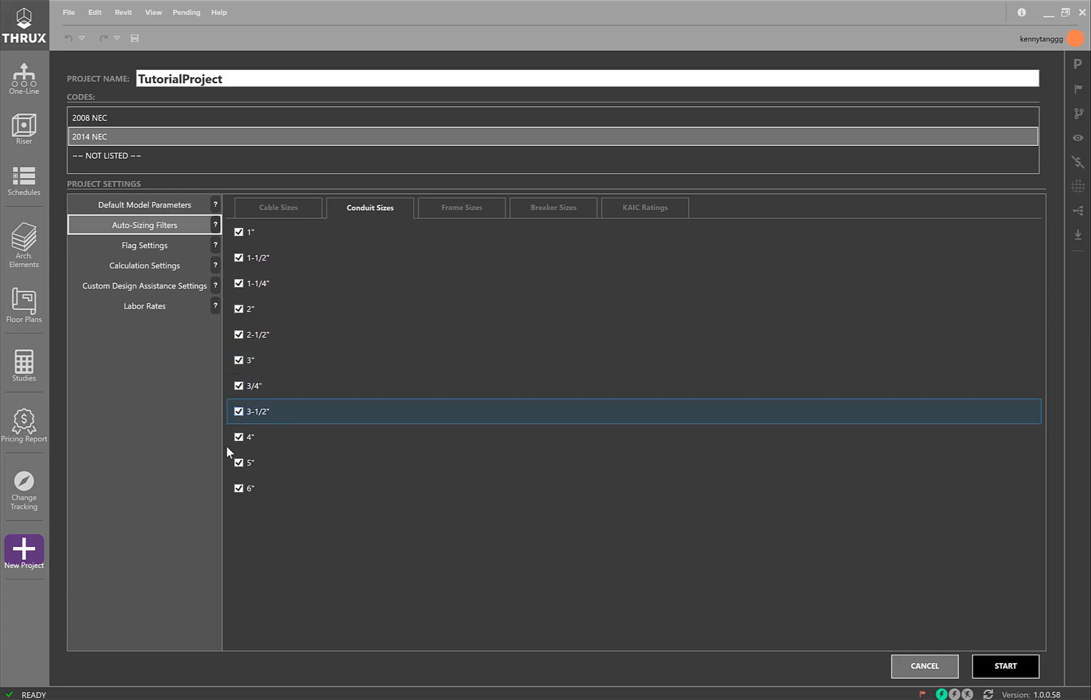
{"action": "left_click", "coordinate": [145, 246]}
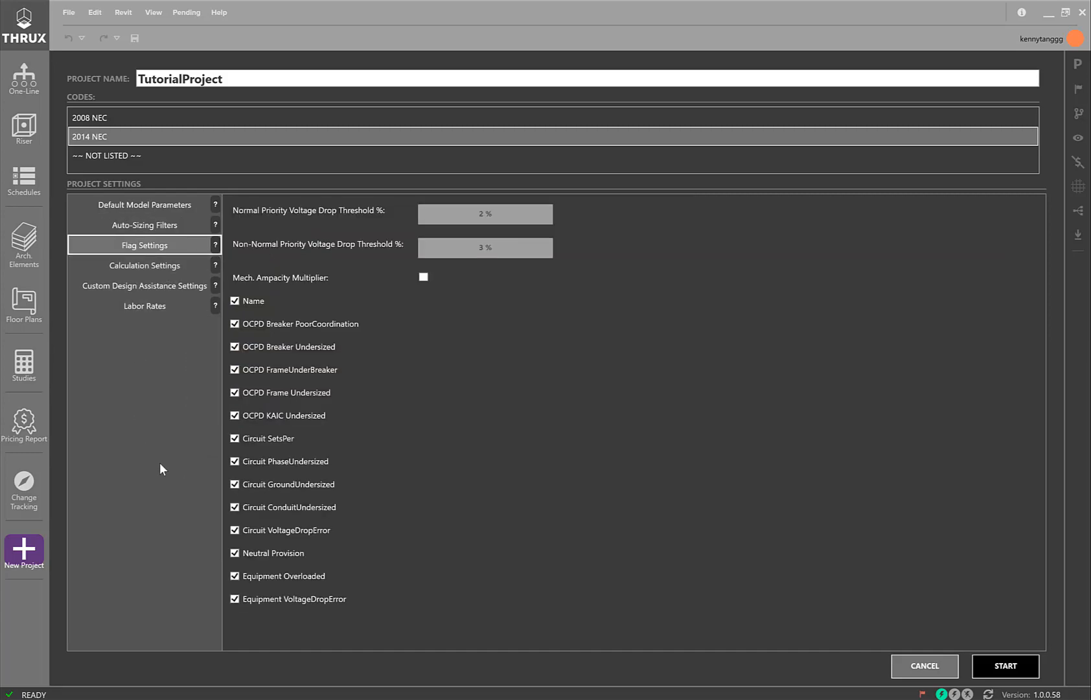
{"action": "left_click", "coordinate": [182, 265]}
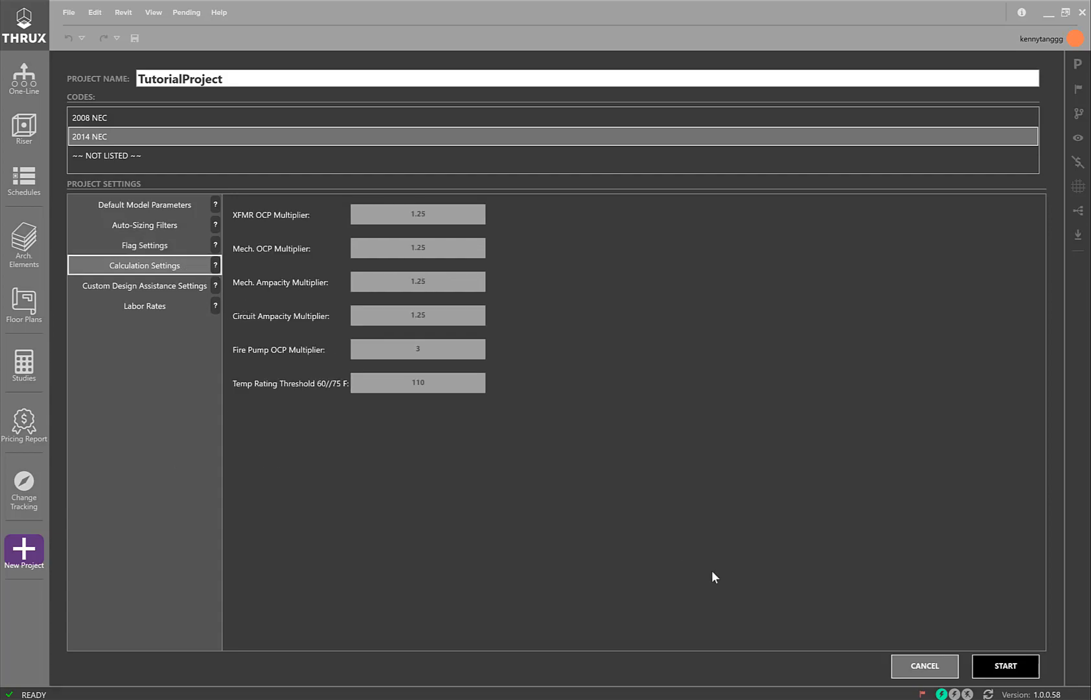
Start the new project and go to the roadmap's column creation stage
{"action": "left_click", "coordinate": [1008, 668]}
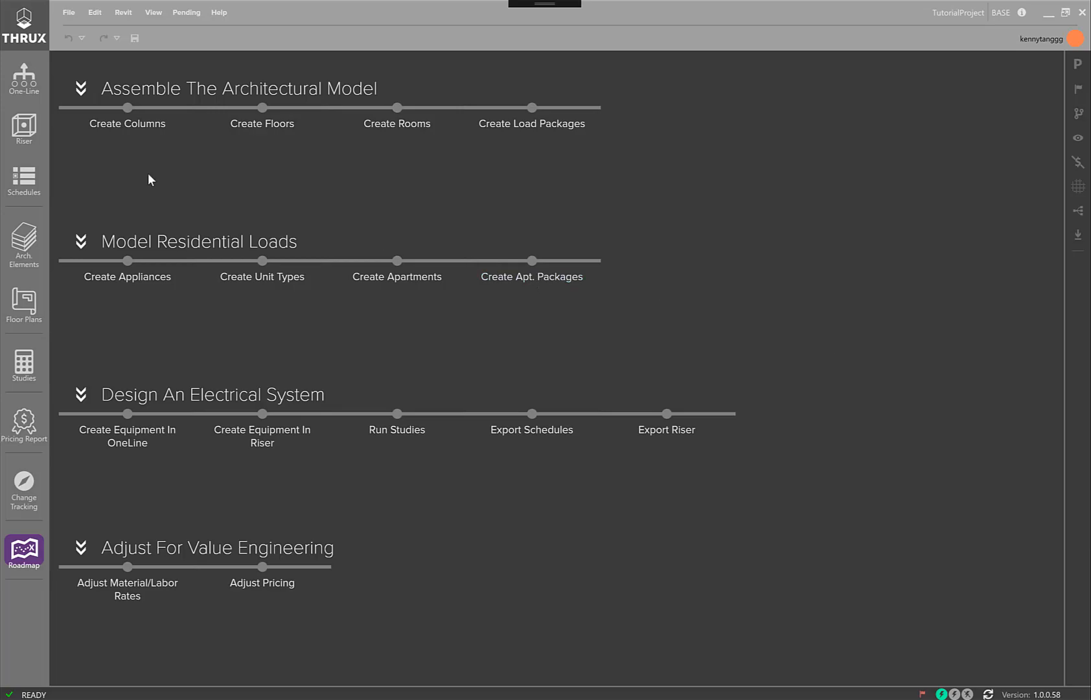
{"action": "left_click", "coordinate": [136, 126]}
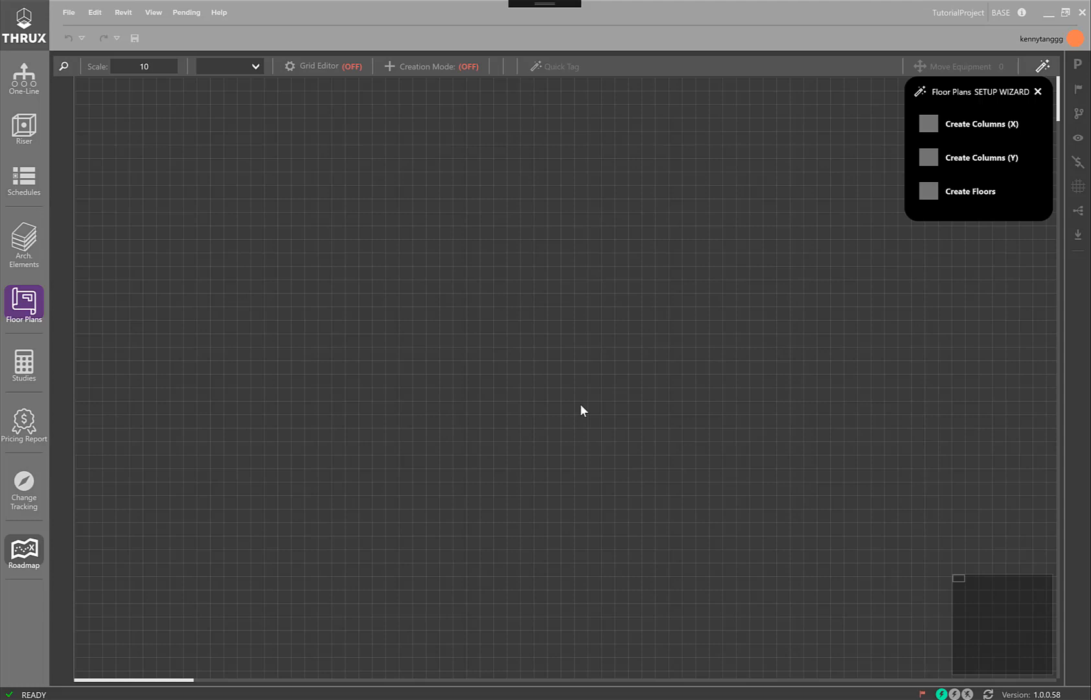
Import the architectural Revit model with the file filter set to All Files, and close the floor plan setup wizard
{"action": "left_click", "coordinate": [120, 15]}
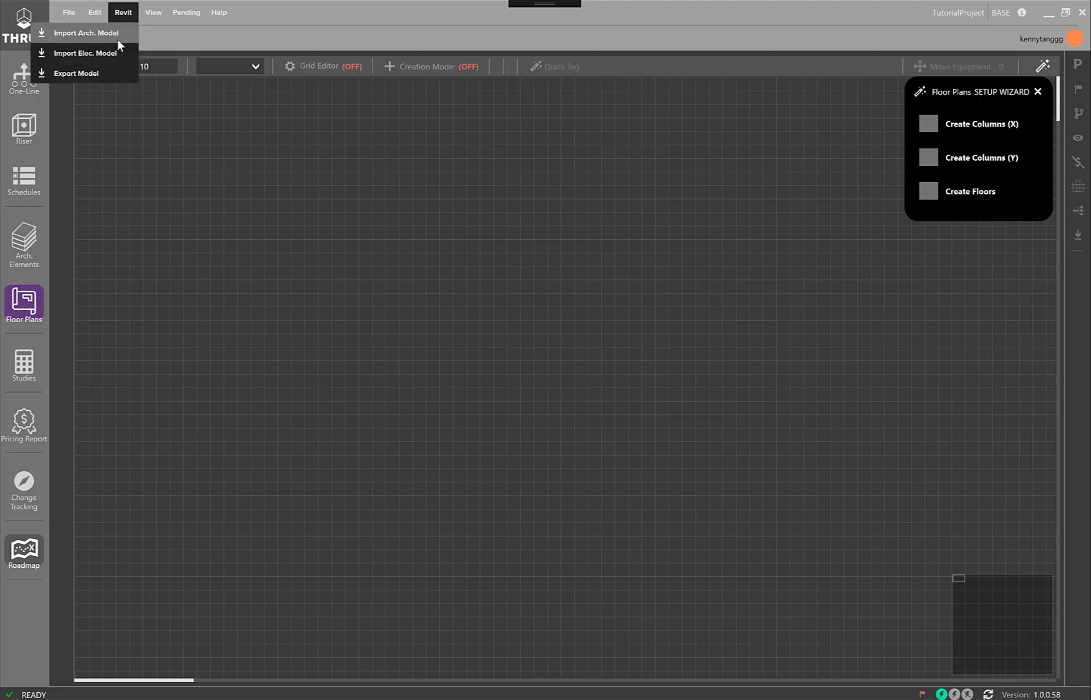
{"action": "left_click", "coordinate": [117, 38]}
{"action": "left_click", "coordinate": [395, 350]}
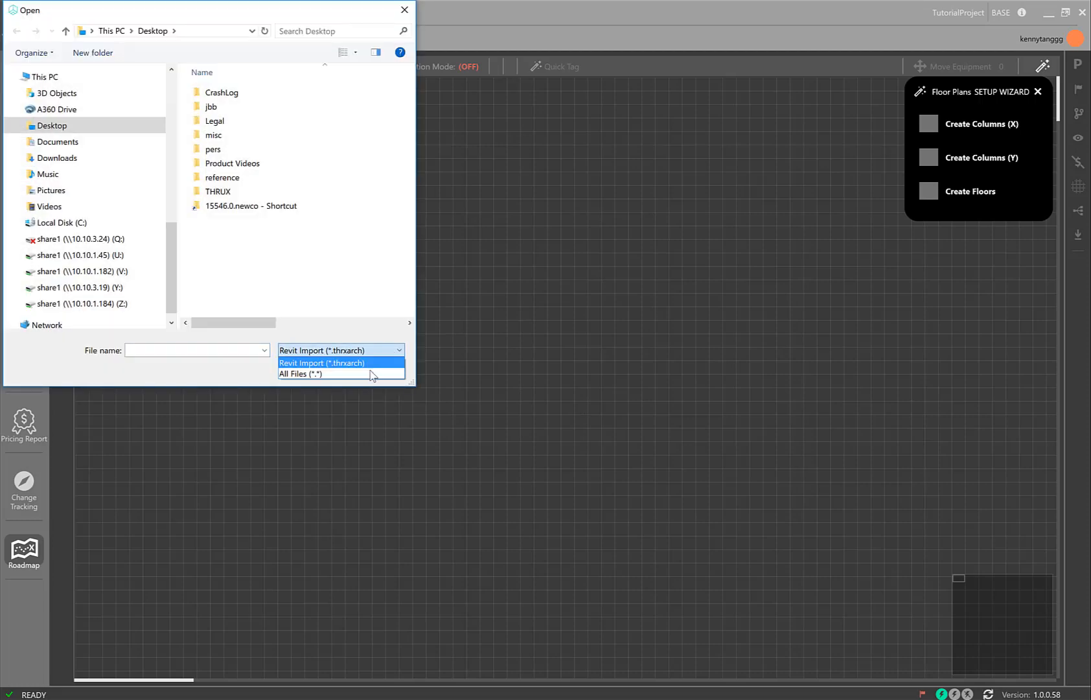
{"action": "left_click", "coordinate": [373, 372]}
{"action": "left_click", "coordinate": [259, 220]}
{"action": "left_click", "coordinate": [295, 369]}
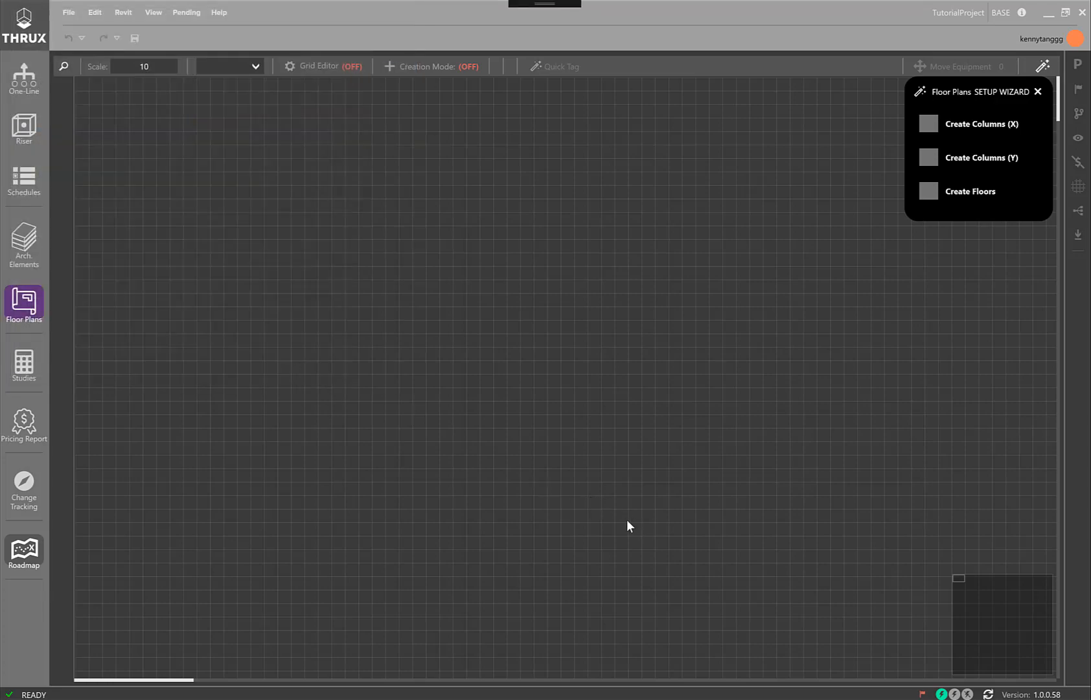
{"action": "left_click", "coordinate": [1037, 92]}
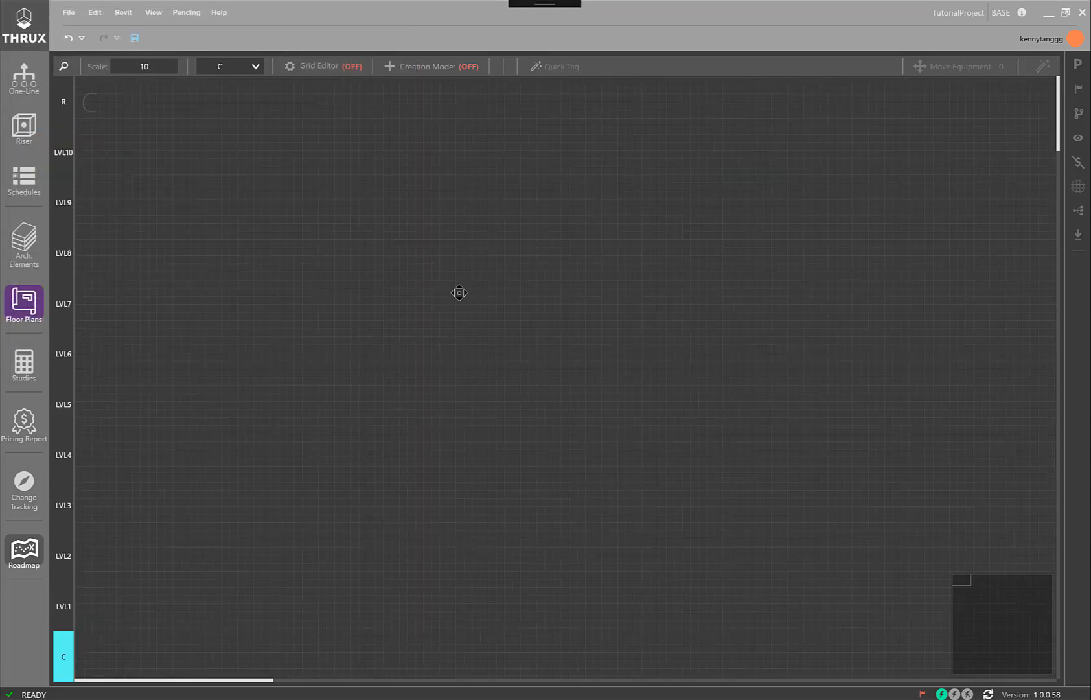
Examine the imported room layouts on floors C, LVL2, LVL4, LVL6 and R
{"action": "middle_click_drag", "start_coordinate": [778, 647], "coordinate": [604, 171]}
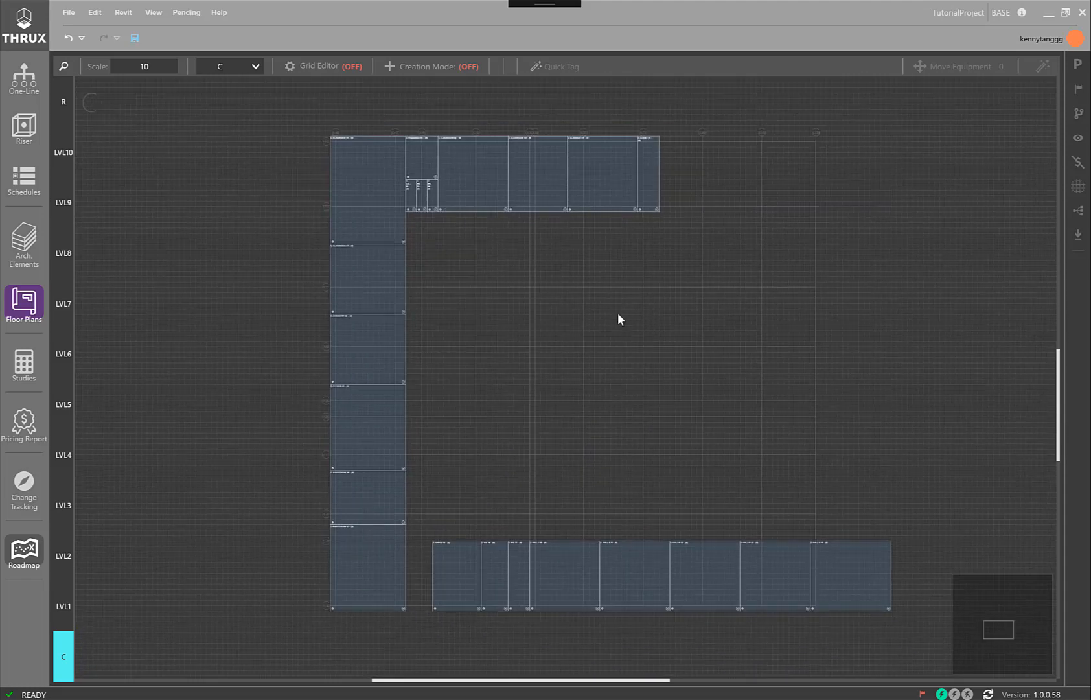
{"action": "scroll", "coordinate": [643, 373], "scroll_direction": "up", "scroll_amount": 1}
{"action": "middle_click_drag", "start_coordinate": [643, 389], "coordinate": [632, 394]}
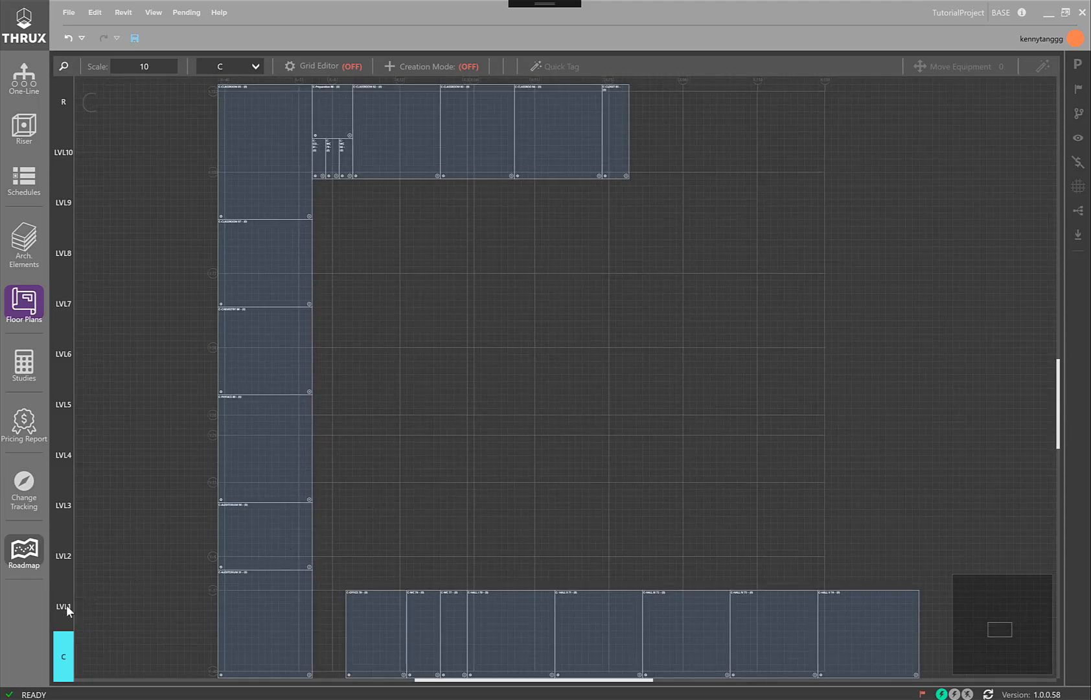
{"action": "left_click", "coordinate": [69, 560]}
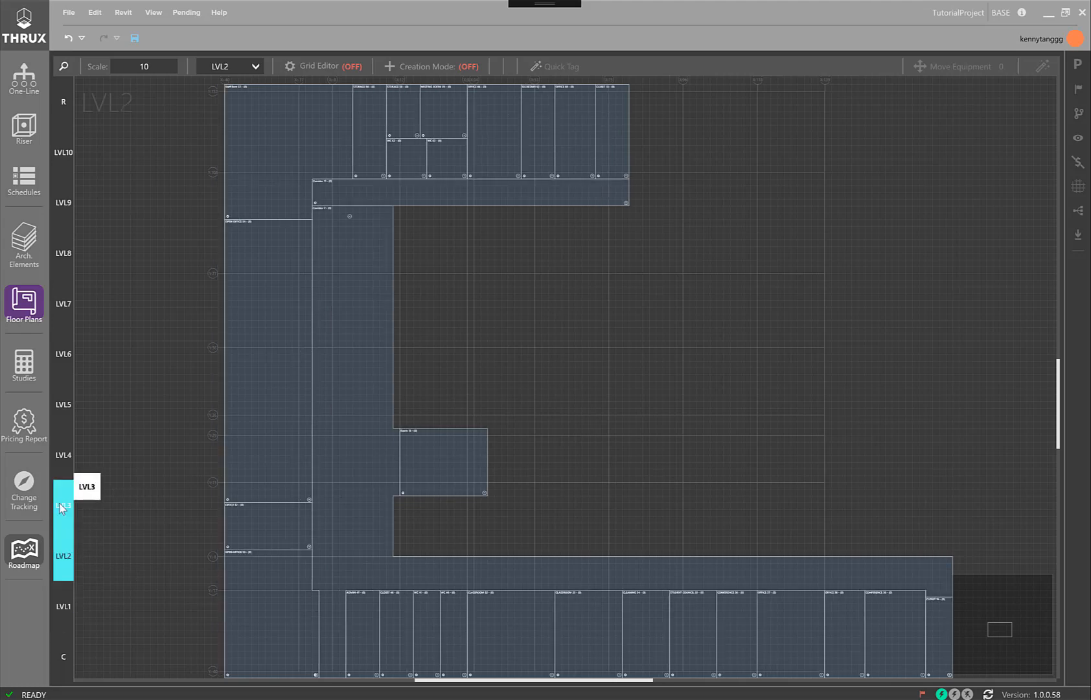
{"action": "left_click", "coordinate": [64, 456]}
{"action": "left_click", "coordinate": [63, 455]}
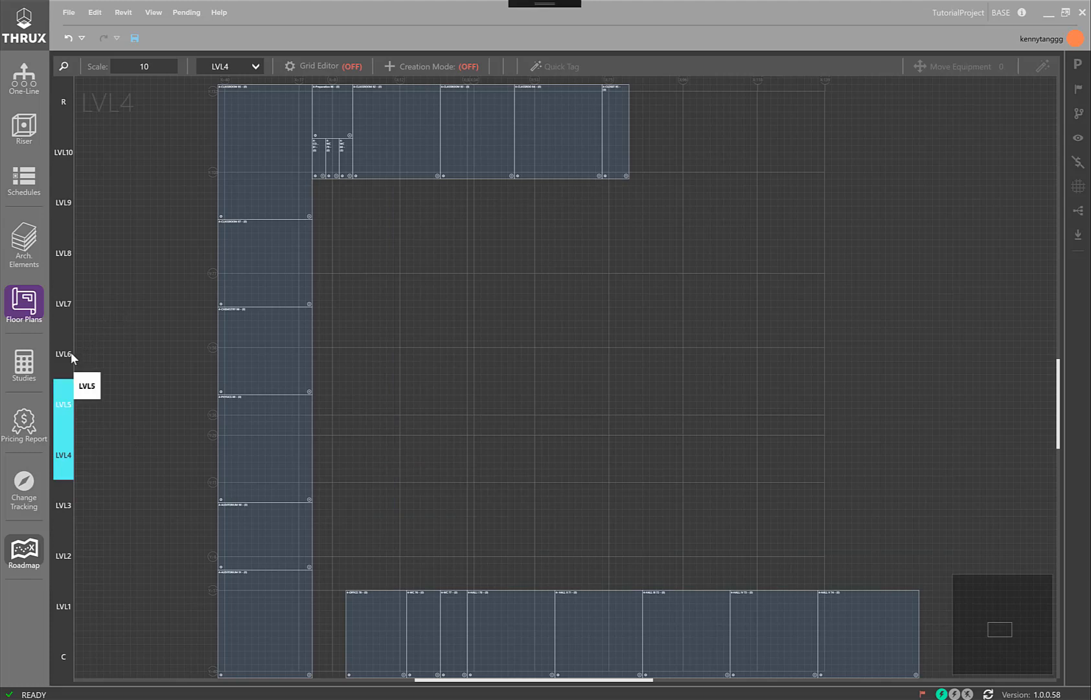
{"action": "left_click", "coordinate": [71, 352]}
{"action": "left_click", "coordinate": [74, 347]}
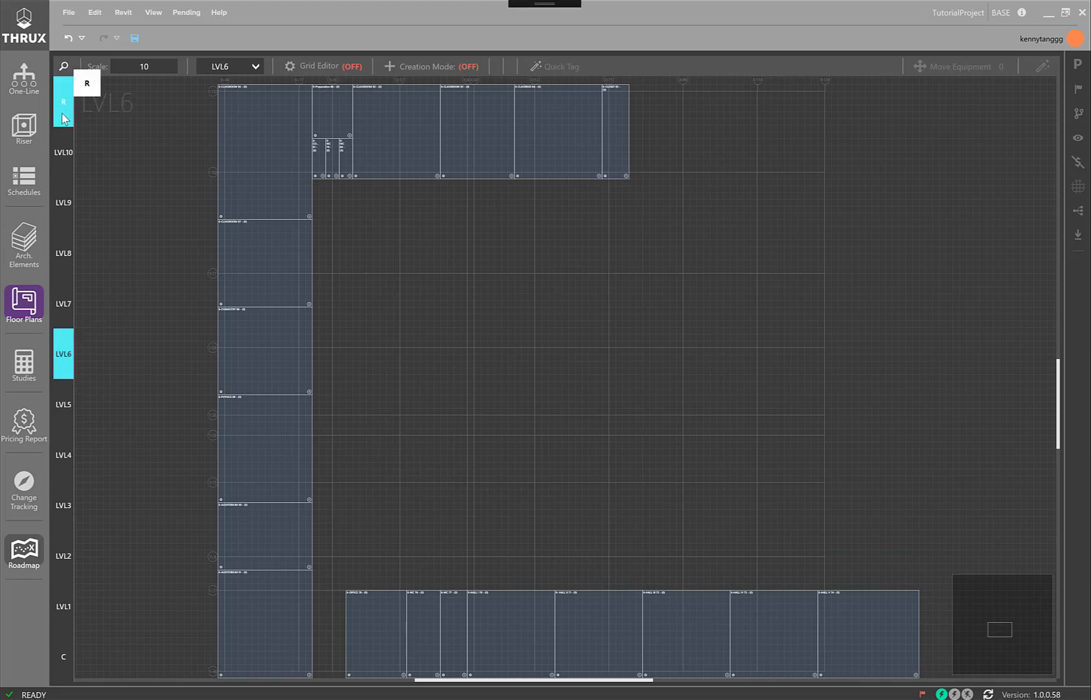
{"action": "left_click", "coordinate": [64, 119]}
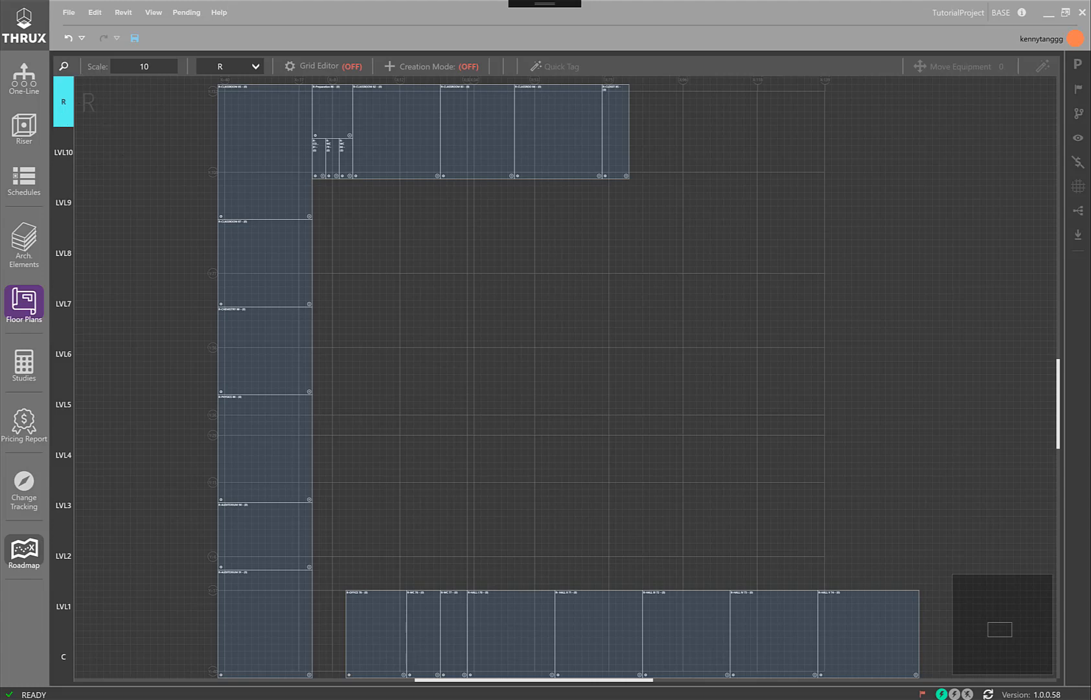
{"action": "scroll", "coordinate": [743, 299], "scroll_direction": "down", "scroll_amount": 2}
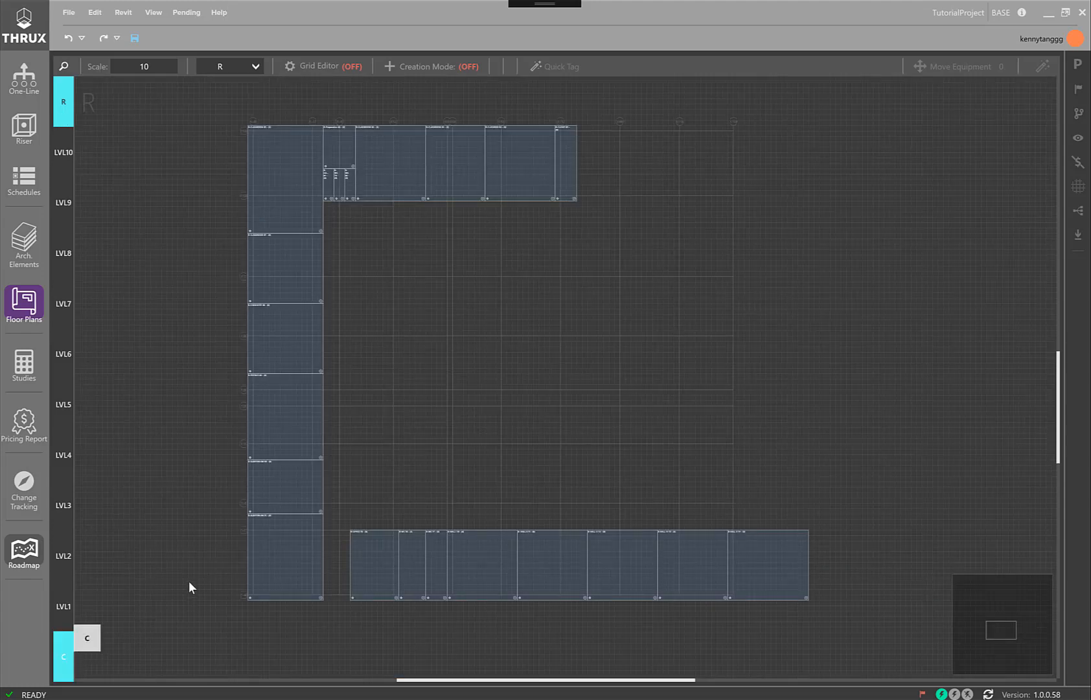
Turn on Creation Mode on floor C and create a room named Utility Room above the lower row of rooms, choosing its space type
{"action": "left_click", "coordinate": [64, 656]}
{"action": "left_click", "coordinate": [414, 66]}
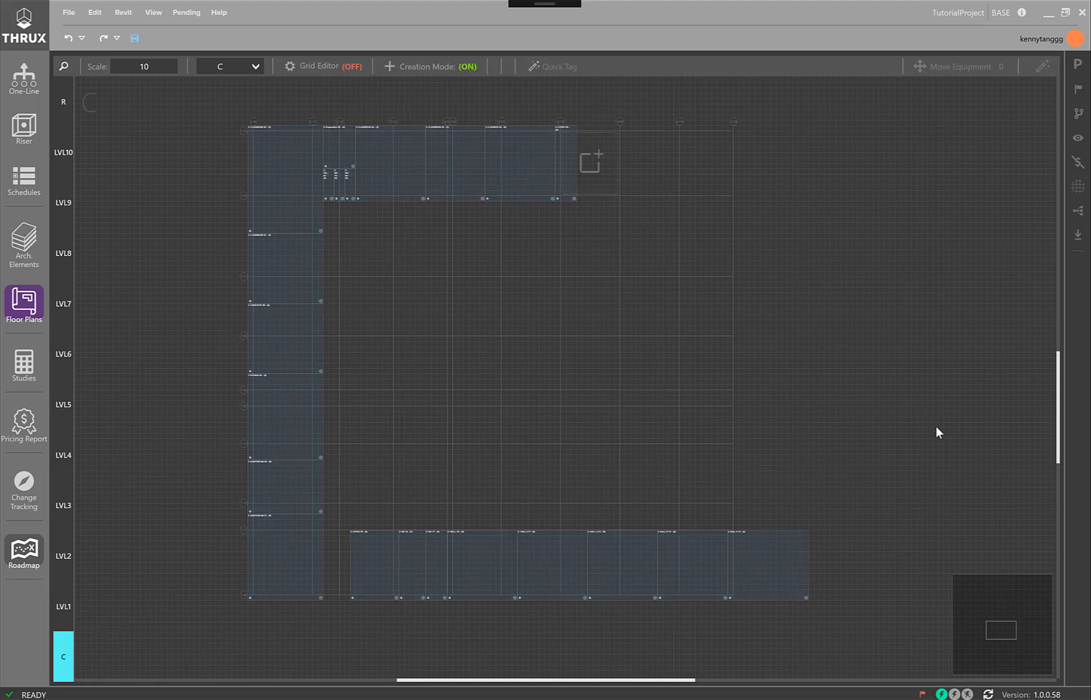
{"action": "left_click", "coordinate": [650, 524]}
{"action": "type", "text": "Utility Room"}
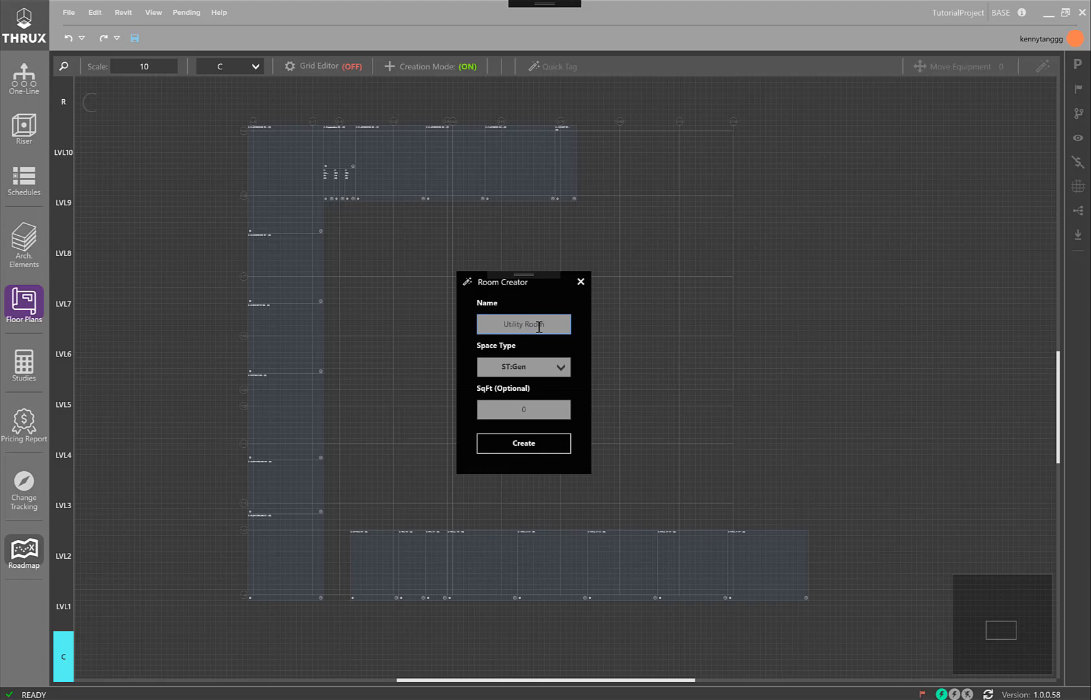
{"action": "left_click", "coordinate": [550, 367]}
{"action": "left_click", "coordinate": [524, 476]}
{"action": "left_click", "coordinate": [531, 452]}
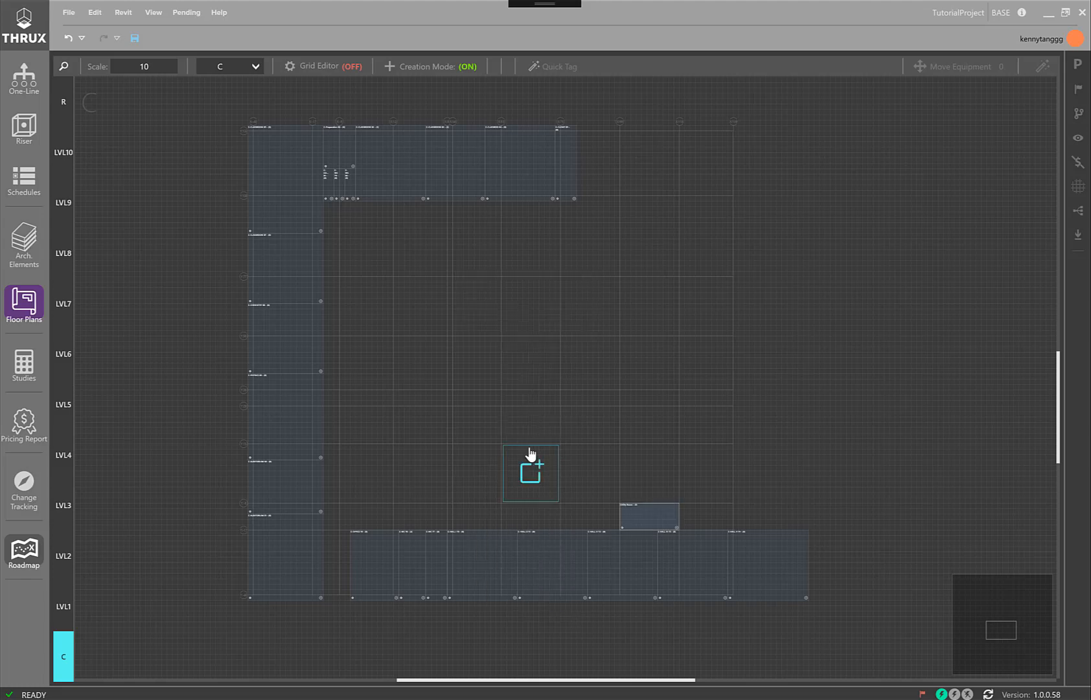
Extend the Utility Room's left edge to span three column bays and raise its top edge to about double its height
{"action": "scroll", "coordinate": [641, 519], "scroll_direction": "up", "scroll_amount": 2}
{"action": "left_click", "coordinate": [641, 519]}
{"action": "left_click_drag", "start_coordinate": [593, 516], "coordinate": [329, 526]}
{"action": "left_click_drag", "start_coordinate": [525, 485], "coordinate": [522, 422]}
{"action": "scroll", "coordinate": [523, 433], "scroll_direction": "down", "scroll_amount": 2}
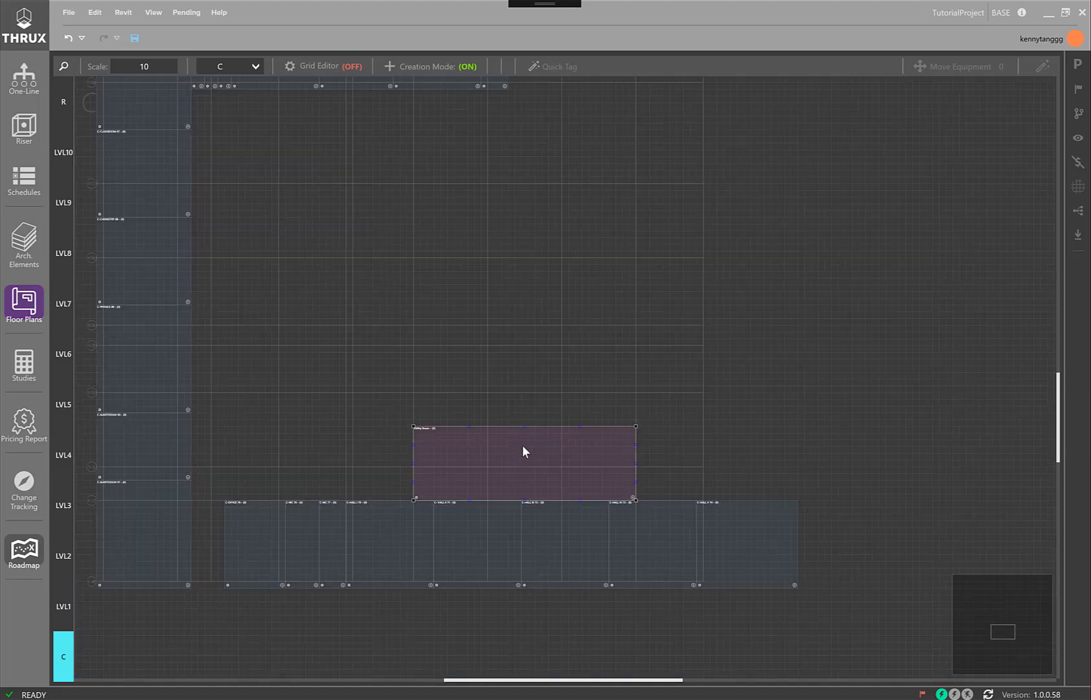
{"action": "scroll", "coordinate": [535, 447], "scroll_direction": "down", "scroll_amount": 2}
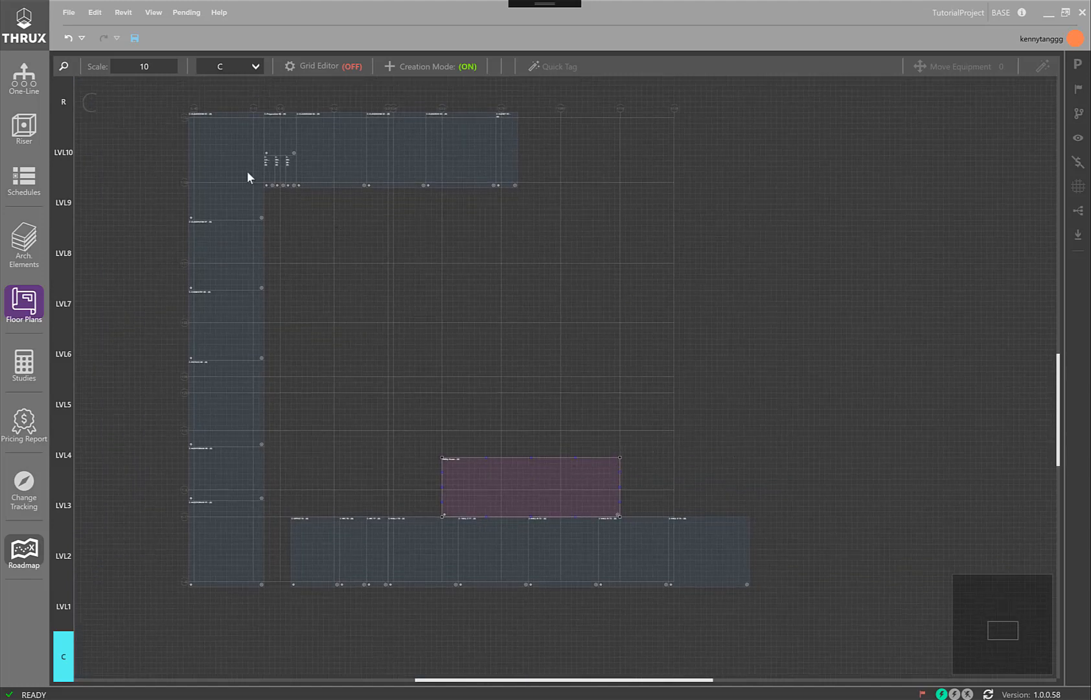
Create a room named Generator Room on floor R in the bay beside the upper row of classrooms, choosing its space type
{"action": "left_click", "coordinate": [68, 109]}
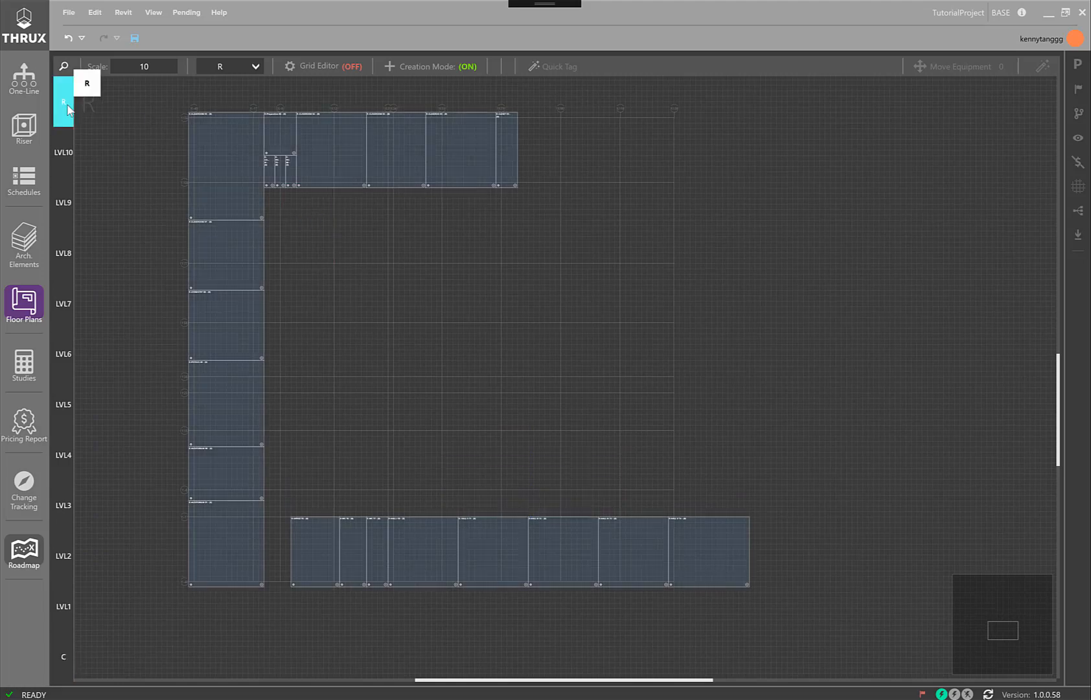
{"action": "left_click", "coordinate": [571, 136]}
{"action": "left_click", "coordinate": [442, 221]}
{"action": "type", "text": "Generator Room"}
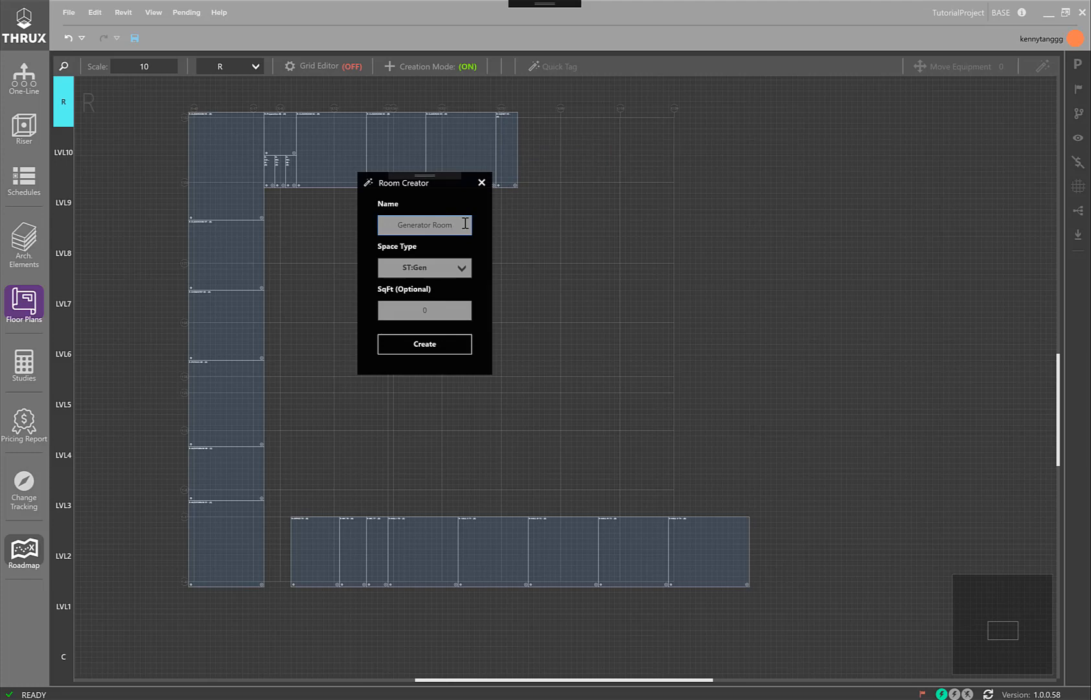
{"action": "left_click", "coordinate": [439, 268]}
{"action": "left_click", "coordinate": [425, 382]}
{"action": "left_click", "coordinate": [438, 341]}
Extend the Generator Room's left edge to meet the adjoining closet
{"action": "scroll", "coordinate": [567, 134], "scroll_direction": "up", "scroll_amount": 3}
{"action": "left_click", "coordinate": [548, 189]}
{"action": "left_click_drag", "start_coordinate": [549, 190], "coordinate": [423, 197]}
Create a room named ESWGR on floor R in the bay below the upper classrooms, choosing its space type
{"action": "scroll", "coordinate": [423, 196], "scroll_direction": "down", "scroll_amount": 4}
{"action": "left_click", "coordinate": [340, 278]}
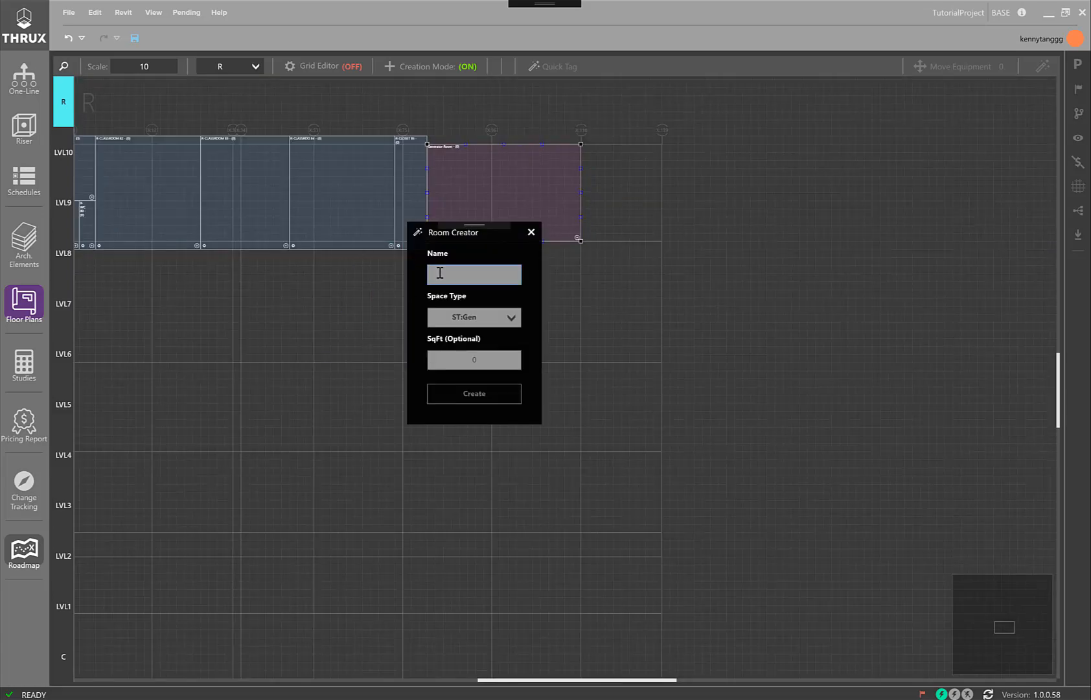
{"action": "type", "text": "ESWGR"}
{"action": "left_click", "coordinate": [492, 321]}
{"action": "left_click", "coordinate": [477, 427]}
{"action": "left_click", "coordinate": [482, 395]}
Align the ESWGR room's top edge with the classrooms above and extend its left edge toward the column lines on that side
{"action": "left_click", "coordinate": [342, 303]}
{"action": "scroll", "coordinate": [359, 265], "scroll_direction": "up", "scroll_amount": 3}
{"action": "left_click_drag", "start_coordinate": [372, 230], "coordinate": [372, 244]}
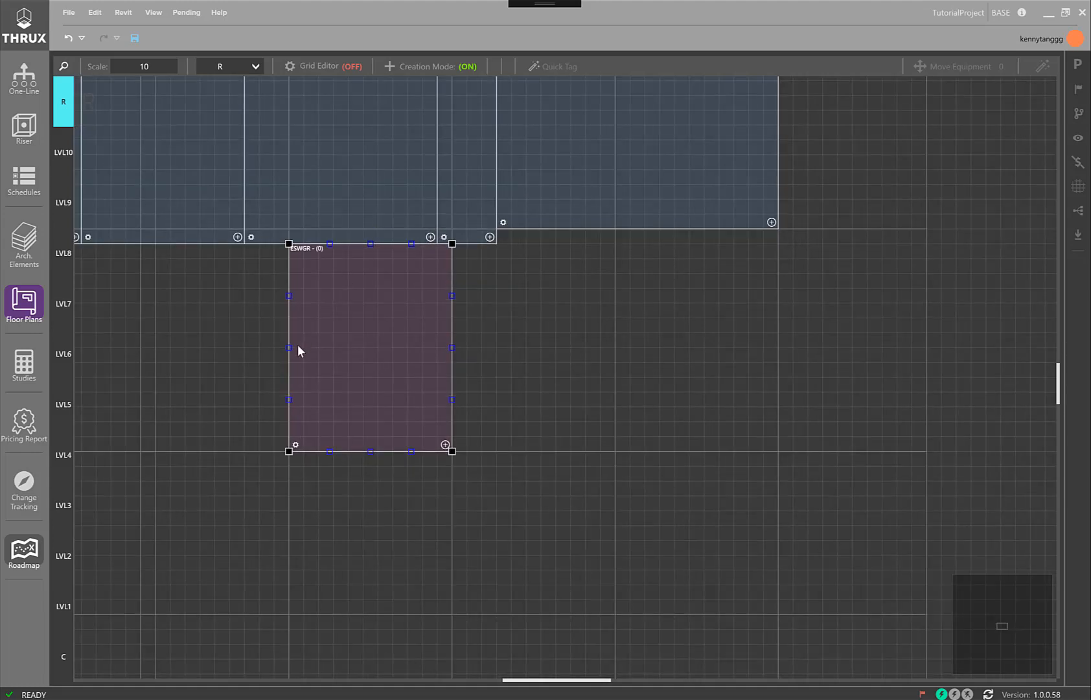
{"action": "left_click_drag", "start_coordinate": [291, 350], "coordinate": [158, 350]}
{"action": "scroll", "coordinate": [178, 347], "scroll_direction": "down", "scroll_amount": 3}
{"action": "middle_click_drag", "start_coordinate": [224, 332], "coordinate": [419, 270]}
{"action": "scroll", "coordinate": [453, 363], "scroll_direction": "down", "scroll_amount": 1}
{"action": "middle_click_drag", "start_coordinate": [458, 375], "coordinate": [461, 338]}
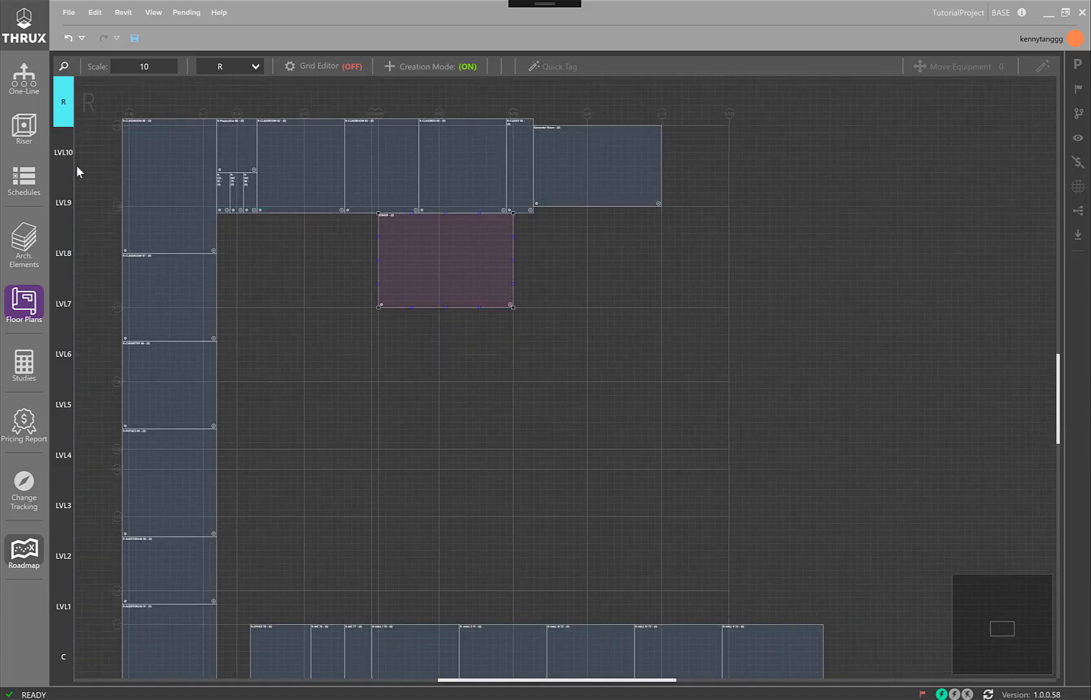
Create a room named ELEC A with the MER space type on levels LVL1 through LVL10, in the bay just below the upper classrooms
{"action": "left_click", "coordinate": [59, 604], "text": "shift"}
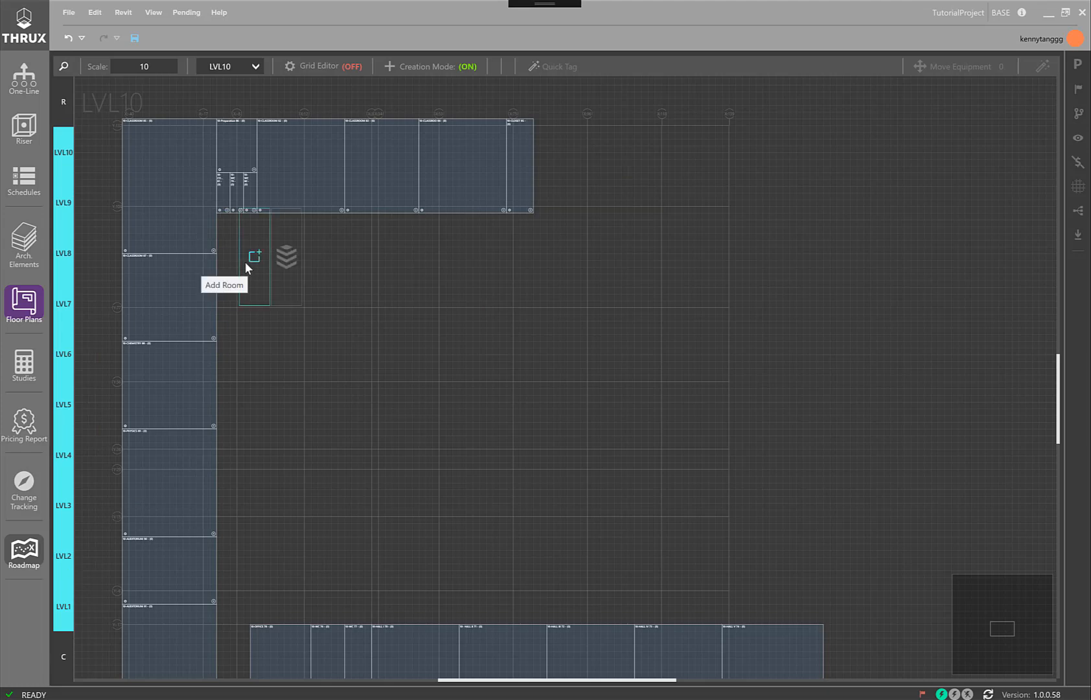
{"action": "left_click", "coordinate": [246, 260]}
{"action": "type", "text": "ELEC A"}
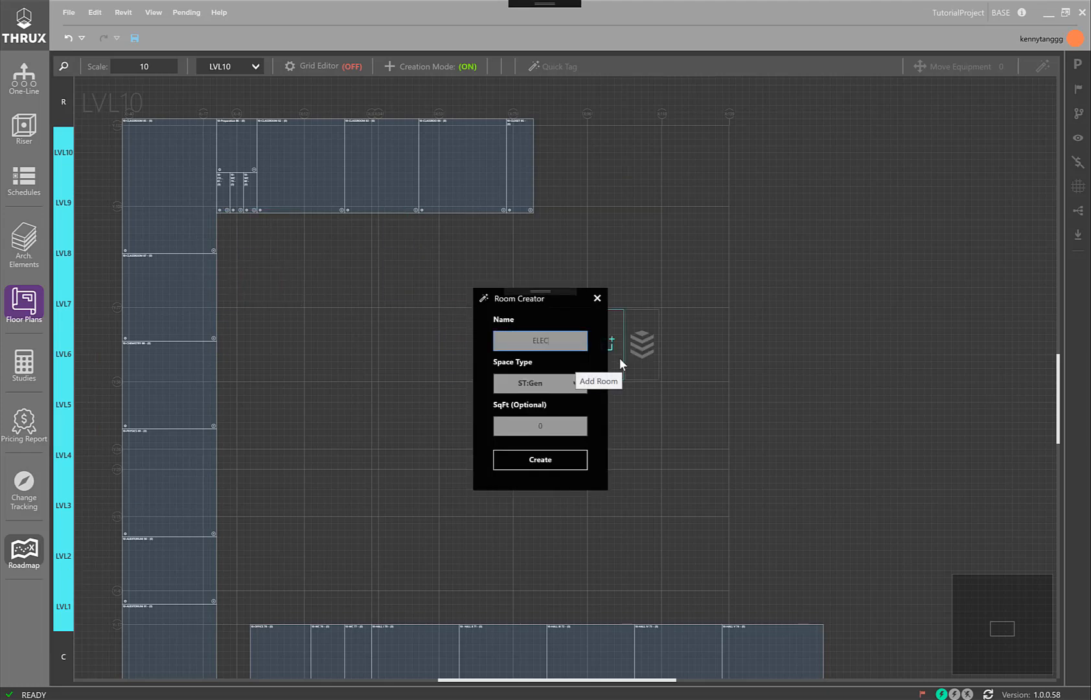
{"action": "left_click", "coordinate": [541, 384]}
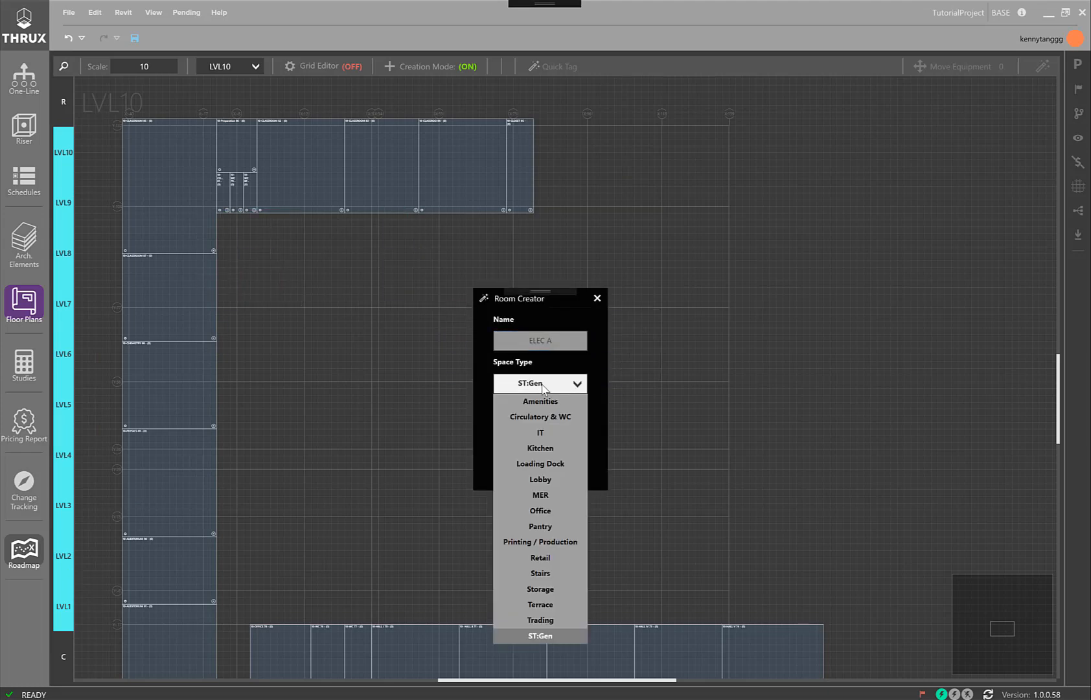
{"action": "left_click", "coordinate": [543, 494]}
{"action": "left_click", "coordinate": [542, 462]}
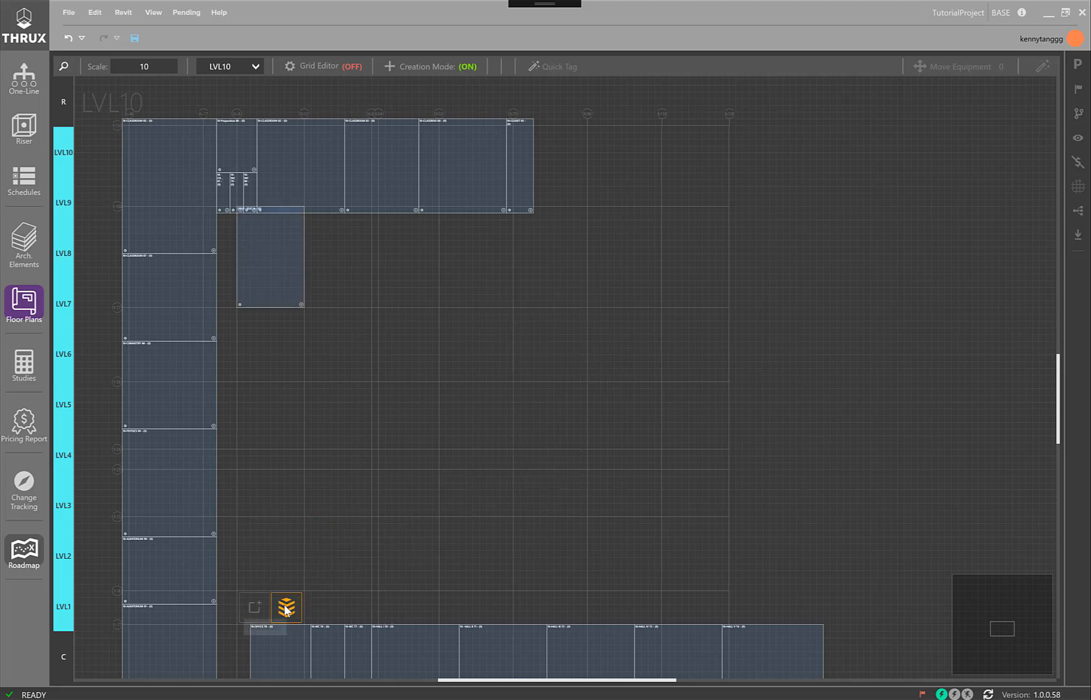
Create a riser named Riser A across LVL1 through LVL10, in the narrow bay just above the lower row of rooms
{"action": "left_click", "coordinate": [287, 608]}
{"action": "left_click", "coordinate": [455, 271]}
{"action": "type", "text": "Riser A"}
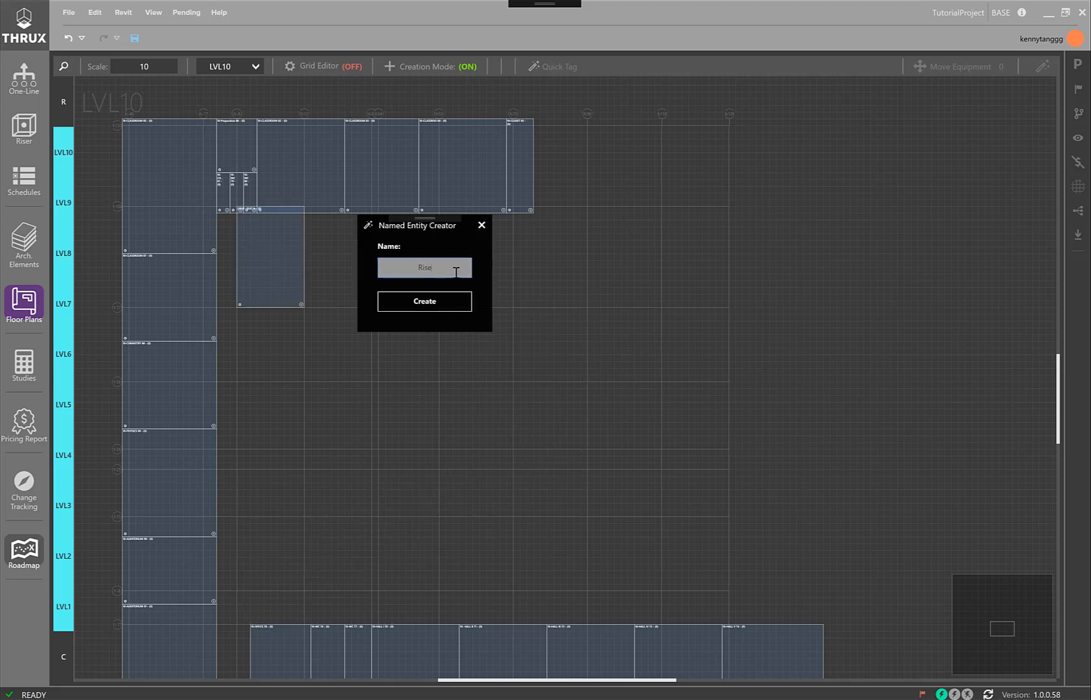
{"action": "left_click", "coordinate": [418, 303]}
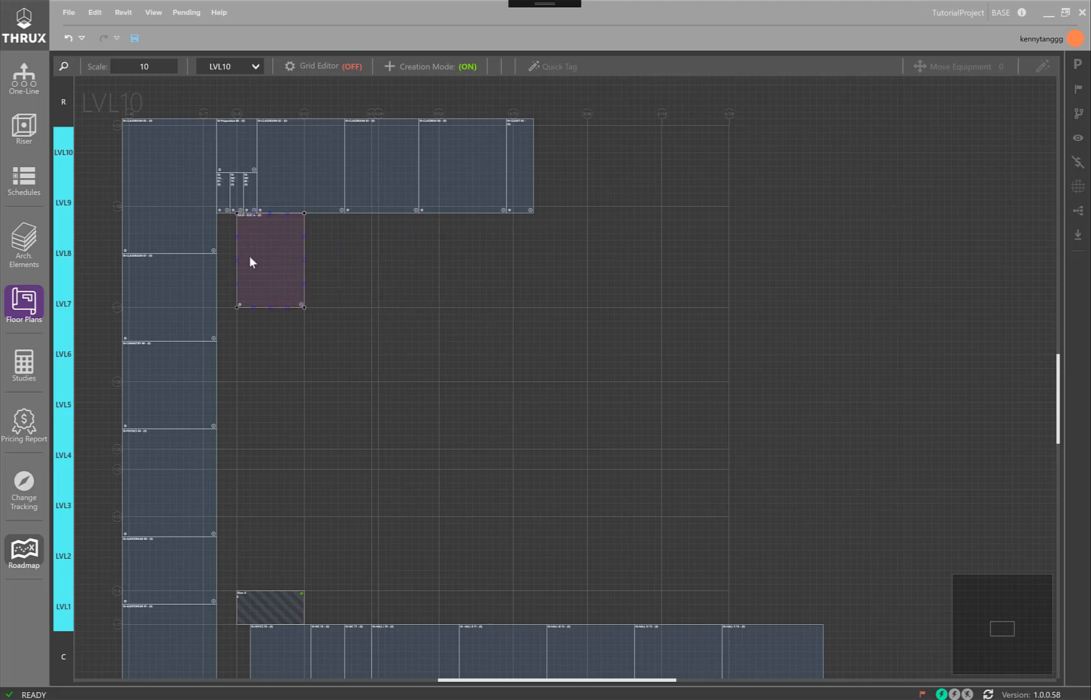
Fit ELEC A into the corner between the two classroom rows, and resize Riser A to span the first three rooms of the lower row
{"action": "left_click_drag", "start_coordinate": [271, 285], "coordinate": [271, 267]}
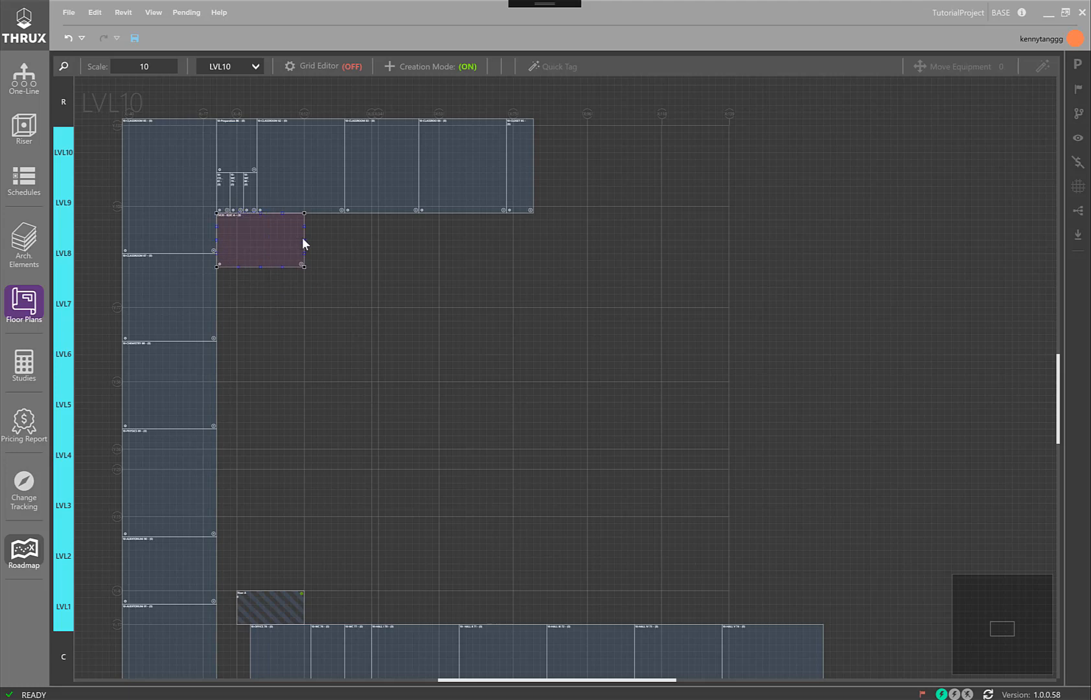
{"action": "left_click", "coordinate": [260, 603]}
{"action": "left_click_drag", "start_coordinate": [261, 606], "coordinate": [443, 593]}
{"action": "scroll", "coordinate": [317, 611], "scroll_direction": "up", "scroll_amount": 5}
{"action": "scroll", "coordinate": [381, 548], "scroll_direction": "down", "scroll_amount": 3}
{"action": "scroll", "coordinate": [440, 406], "scroll_direction": "down", "scroll_amount": 5}
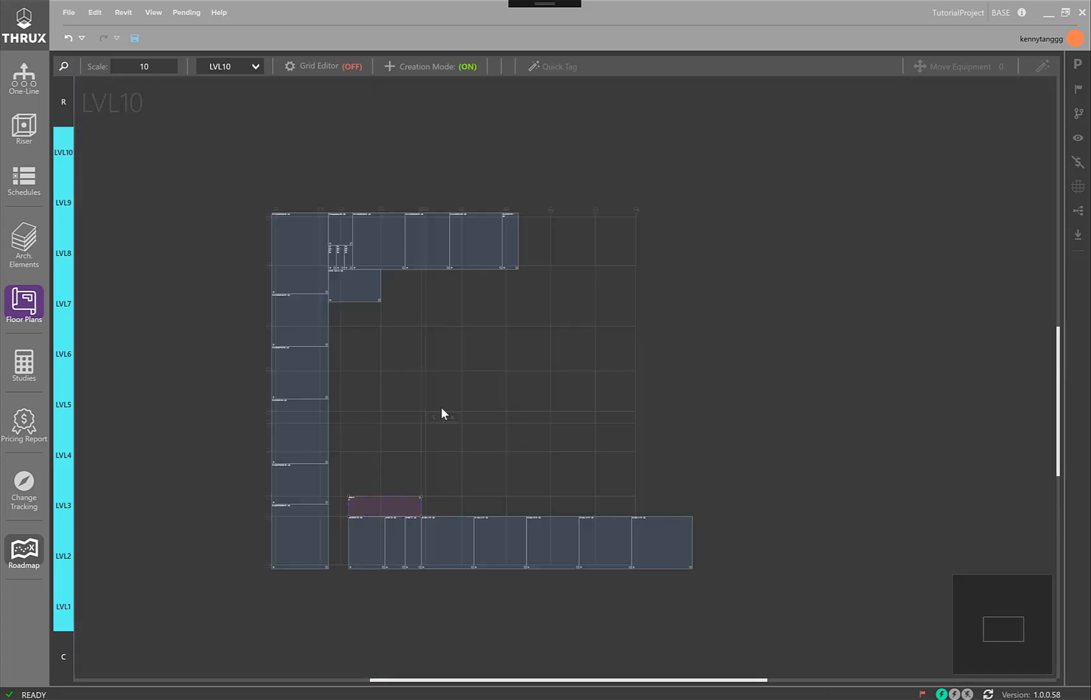